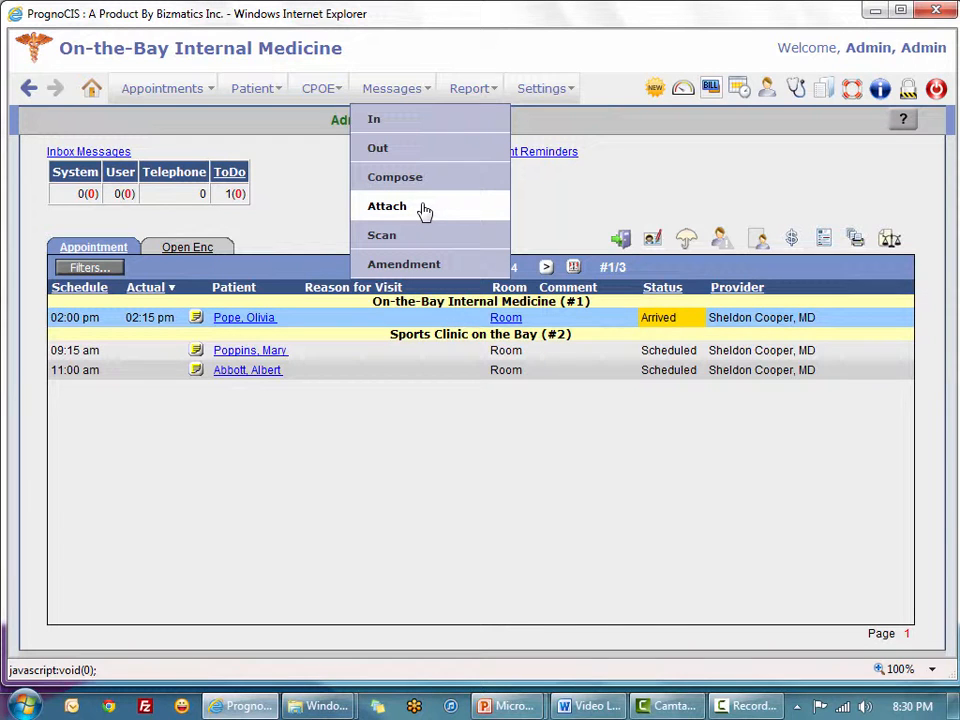
Start a new document attachment with Rad Result as its destination
click(424, 209)
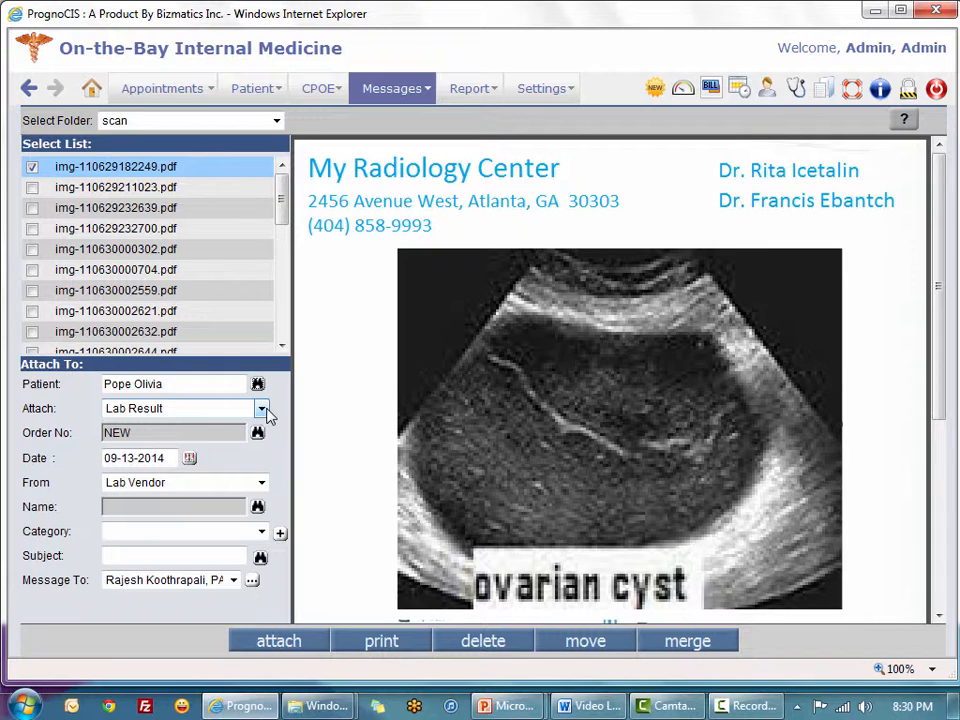
click(262, 410)
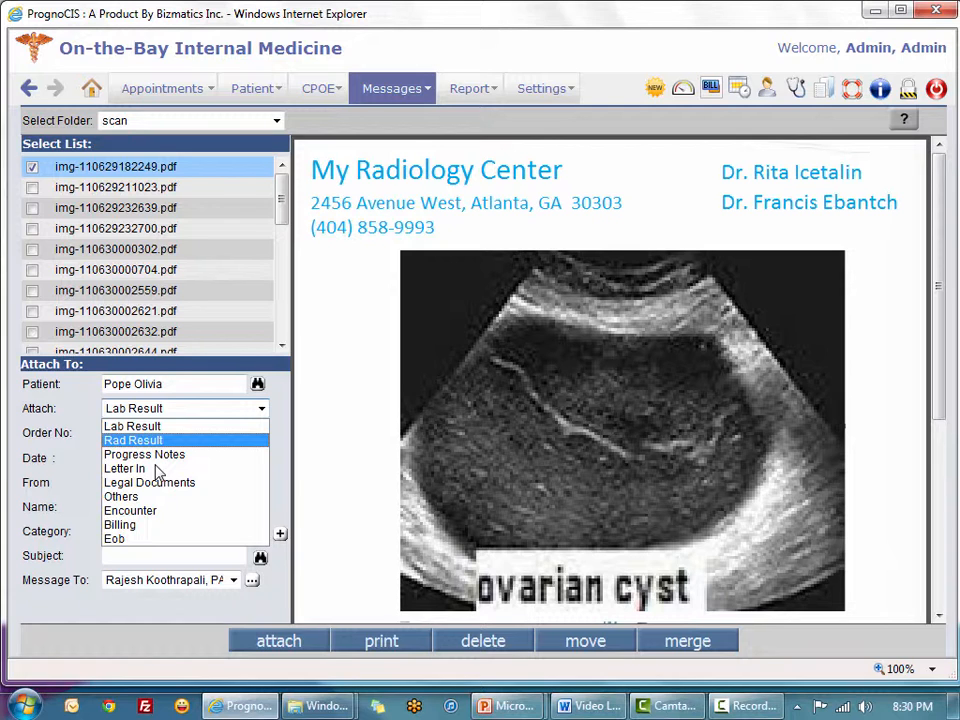
click(133, 440)
click(215, 457)
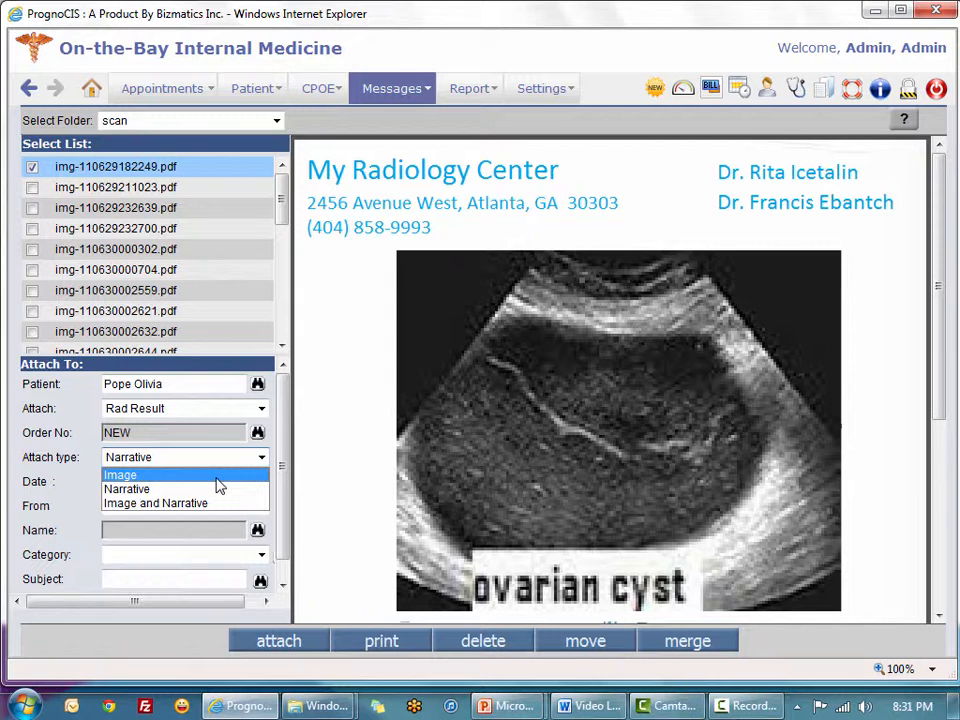
Link the report to the patient's radiology order and file it under Sonograms
click(258, 434)
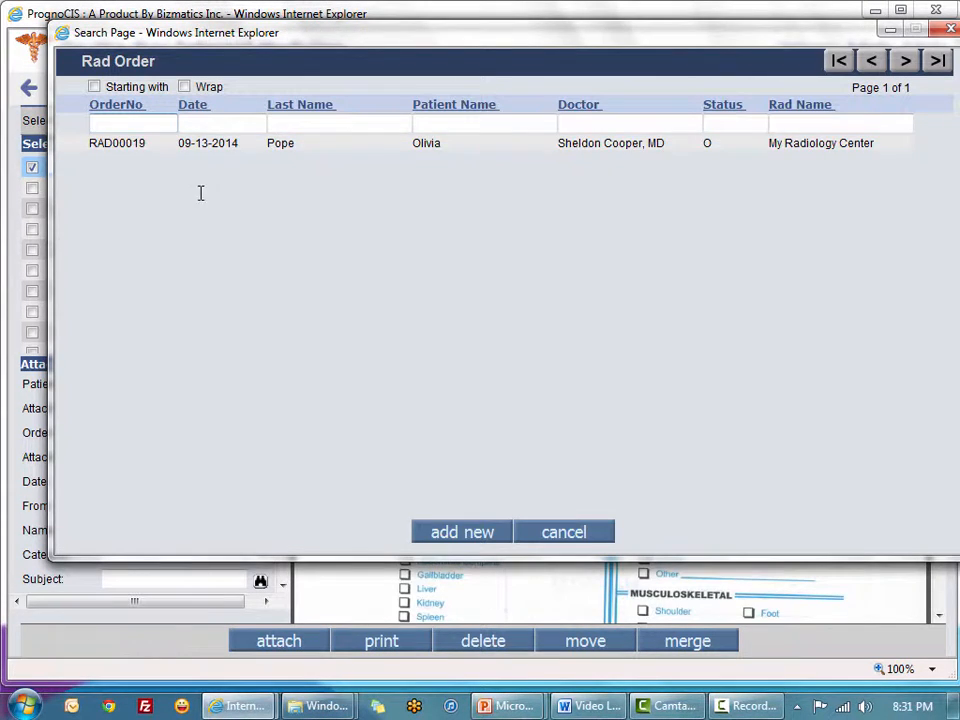
click(313, 150)
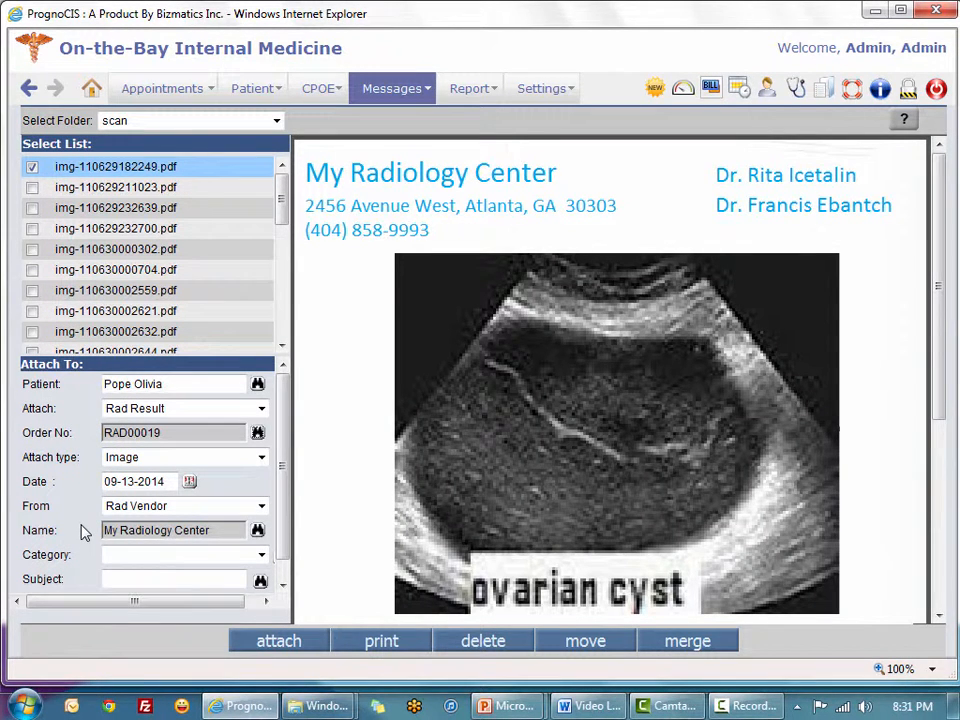
click(160, 555)
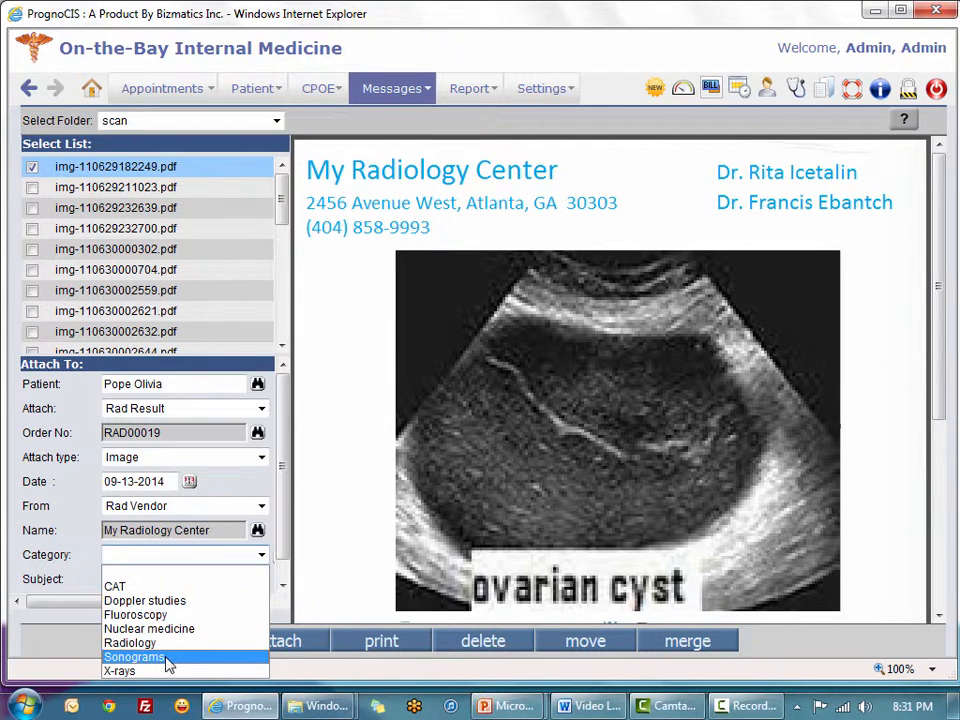
click(135, 657)
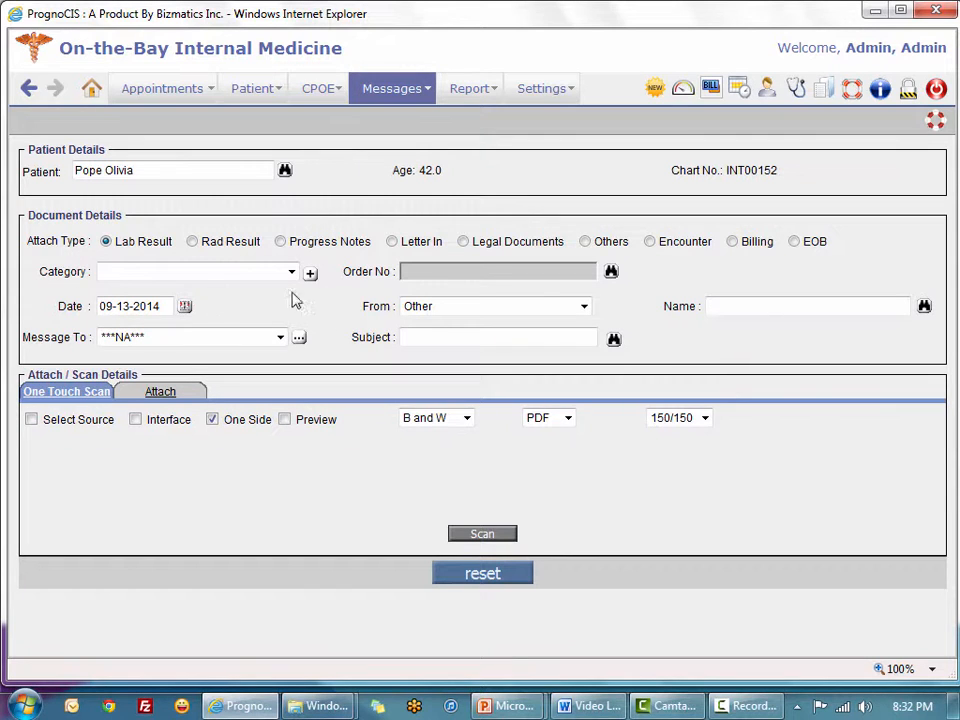
Mark the document as a Rad Result in the Sonograms category, attached as an Image
click(203, 246)
click(291, 273)
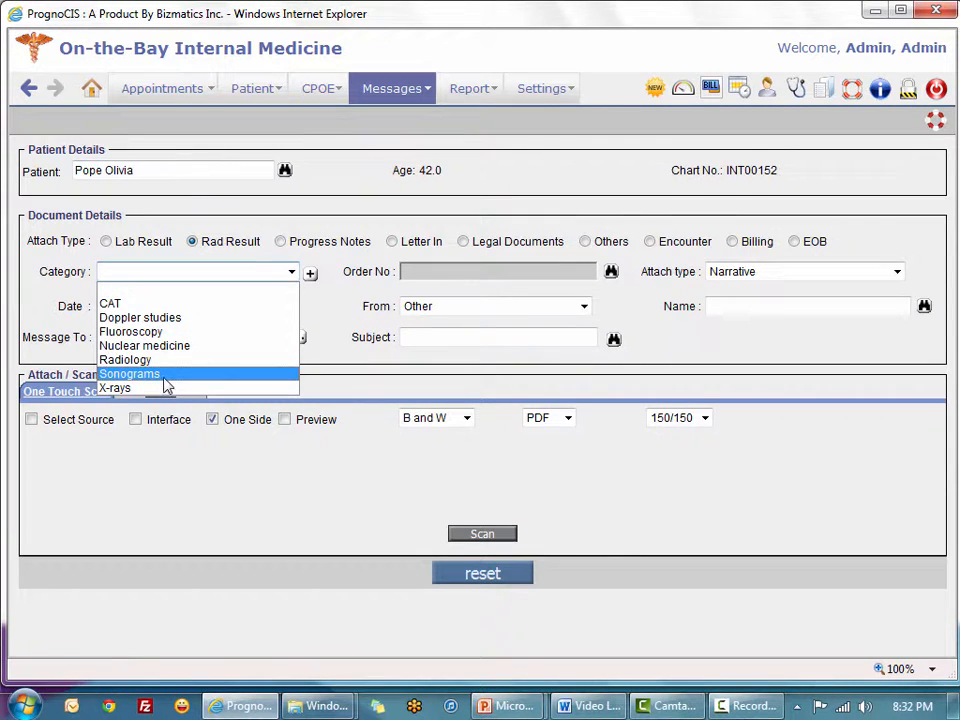
click(130, 374)
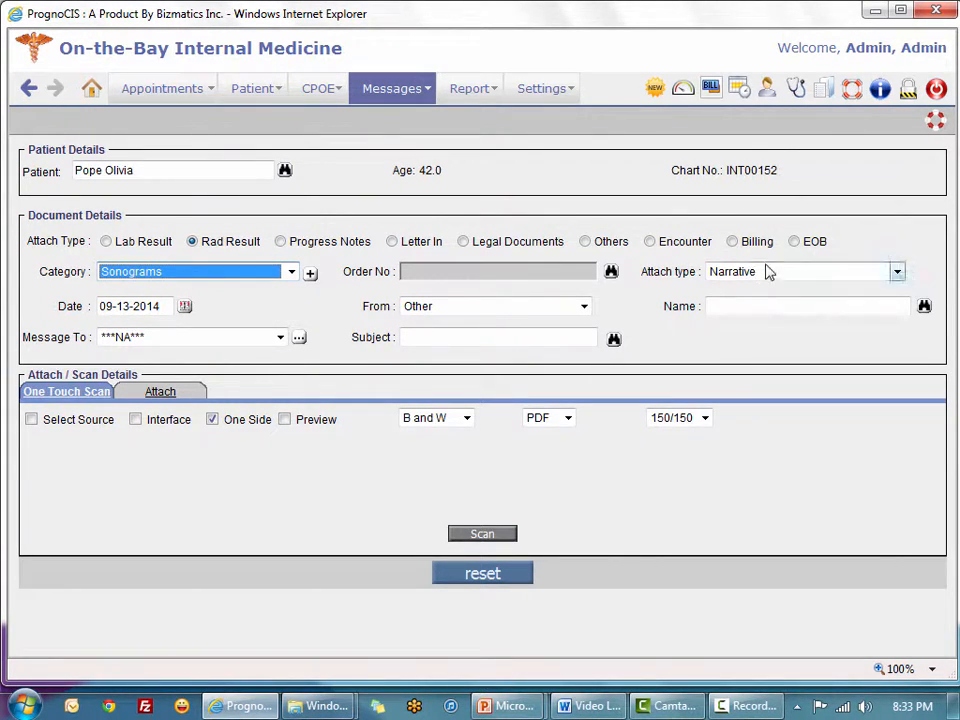
click(896, 271)
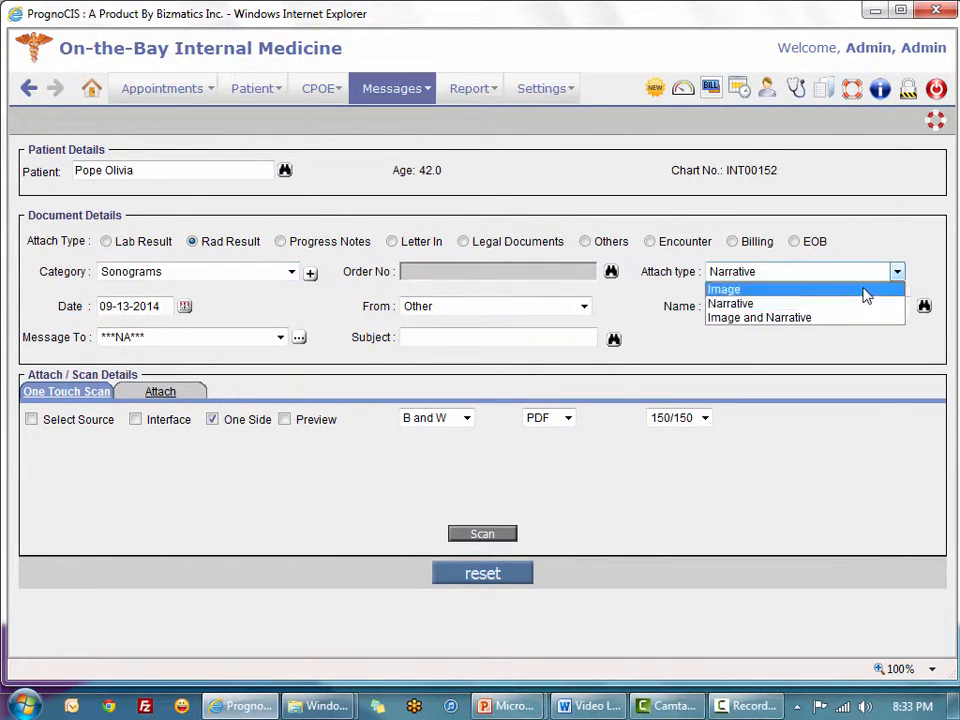
click(790, 289)
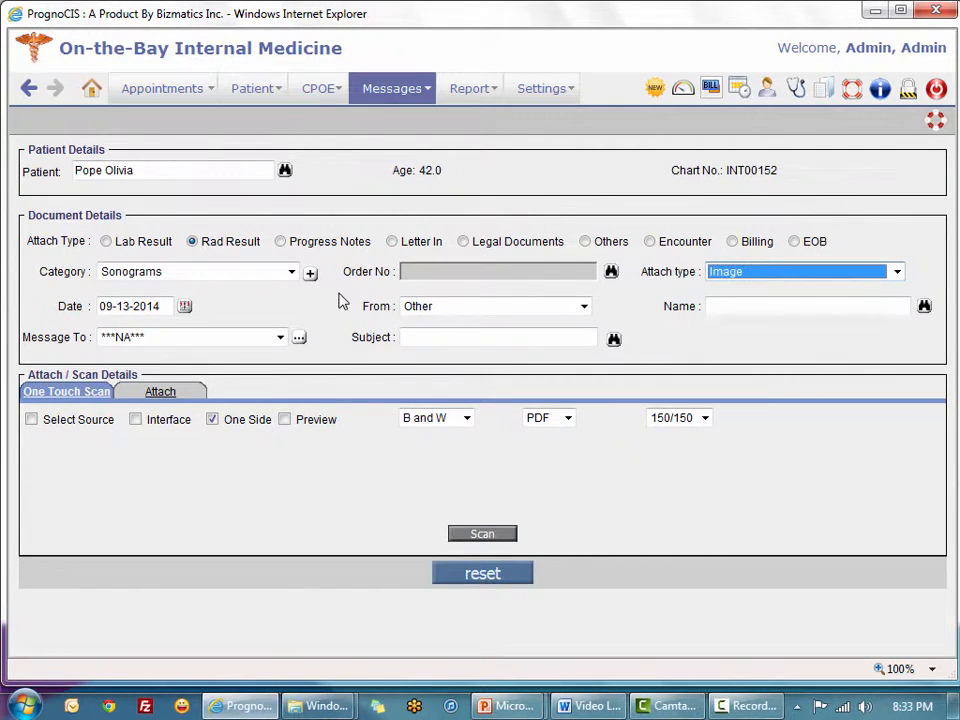
Choose Pelvic Ultrasound.jpg from disk for upload, then go to the current encounter's face sheet
click(176, 399)
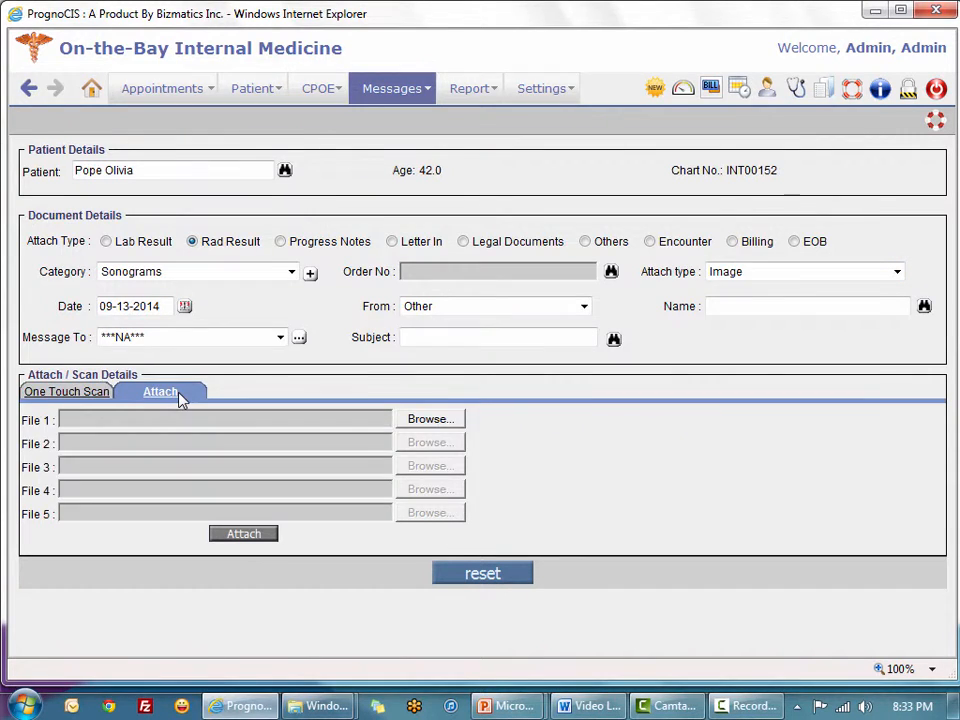
click(426, 418)
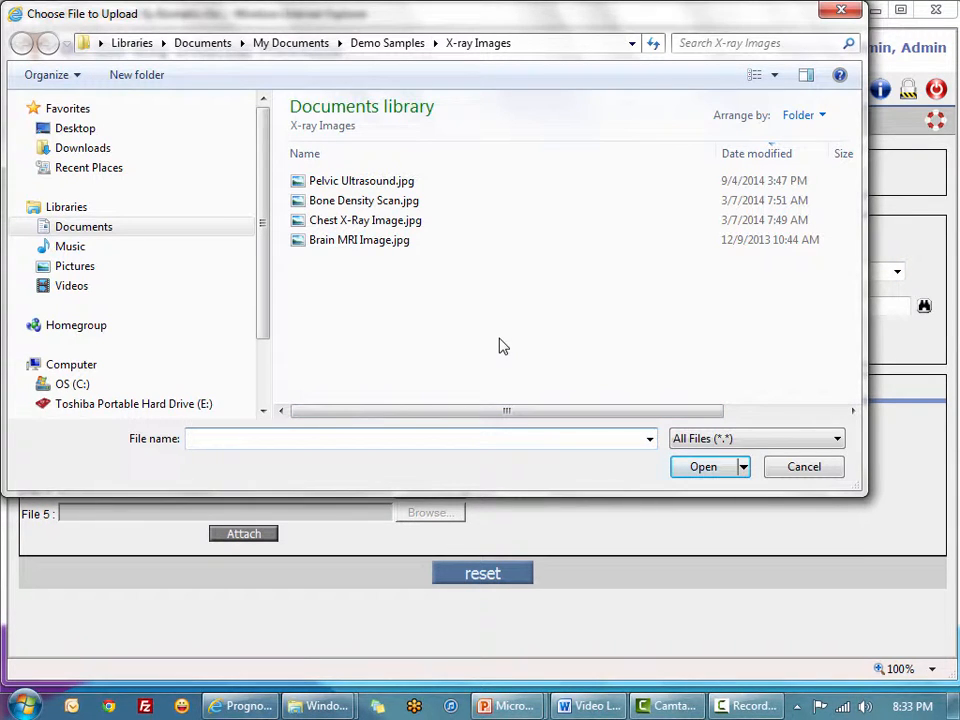
double_click(311, 184)
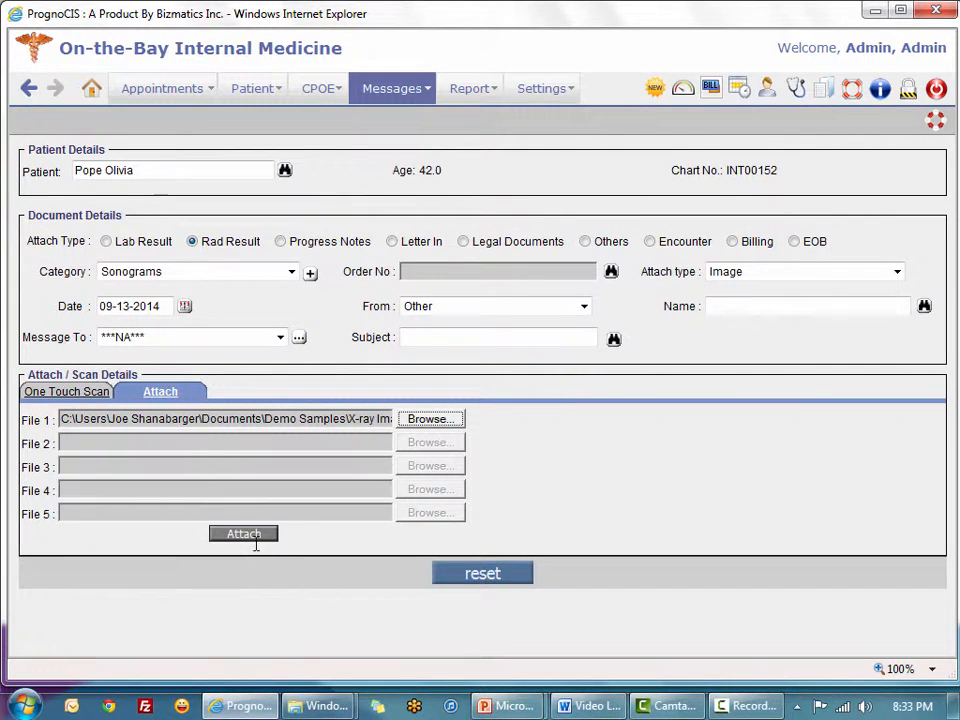
click(796, 91)
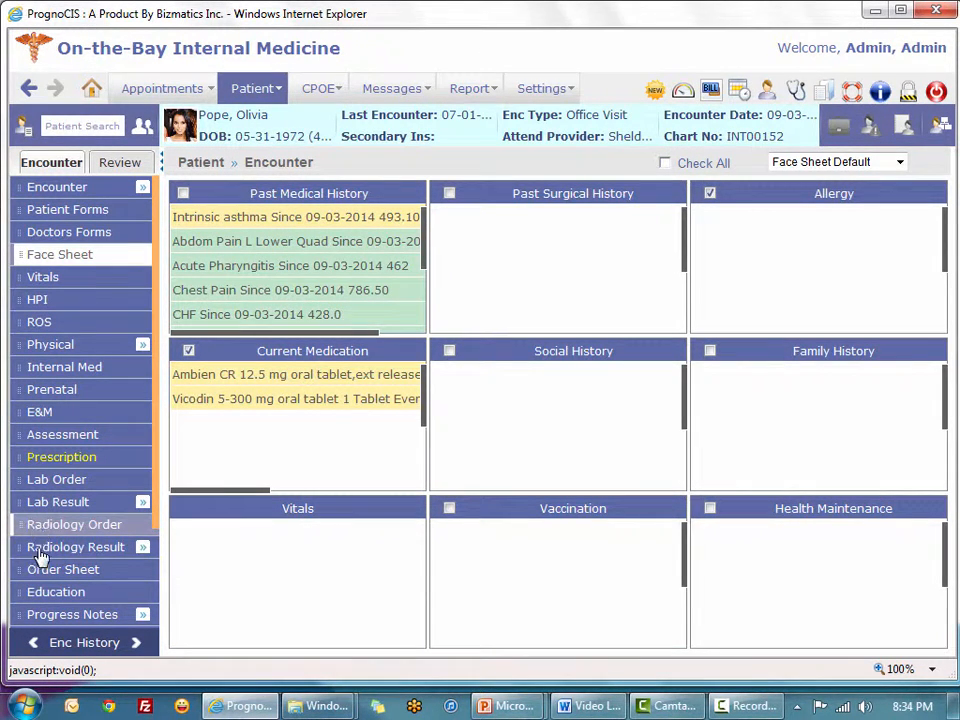
Open the Pelvis Ultrasound radiology result and enter 'see image attached' as its result
mouse_move(14, 552)
click(228, 555)
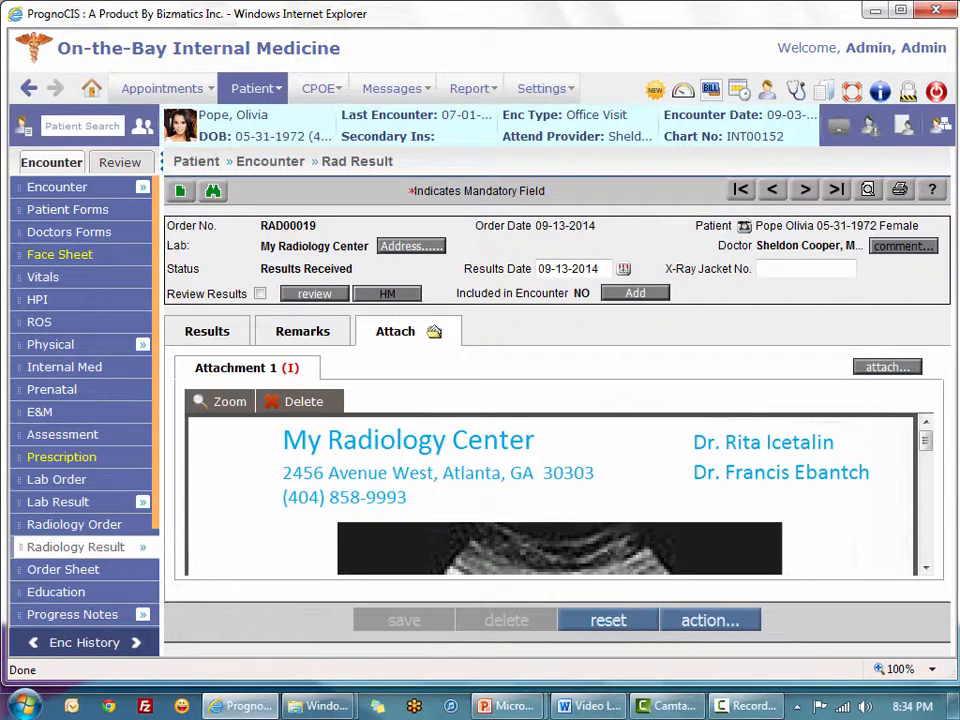
click(207, 333)
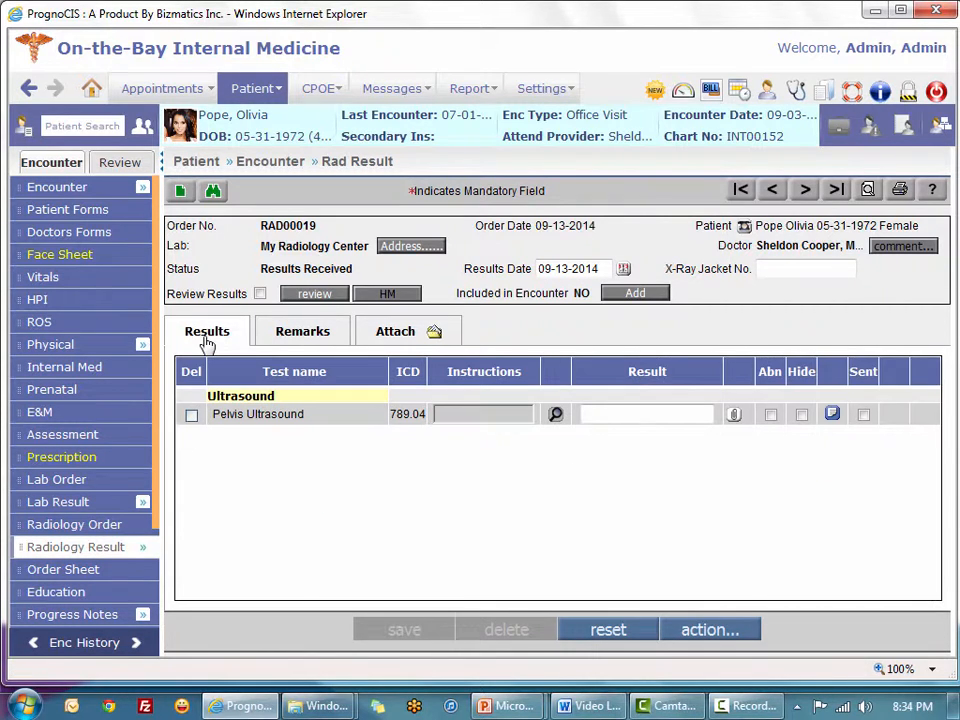
click(617, 415)
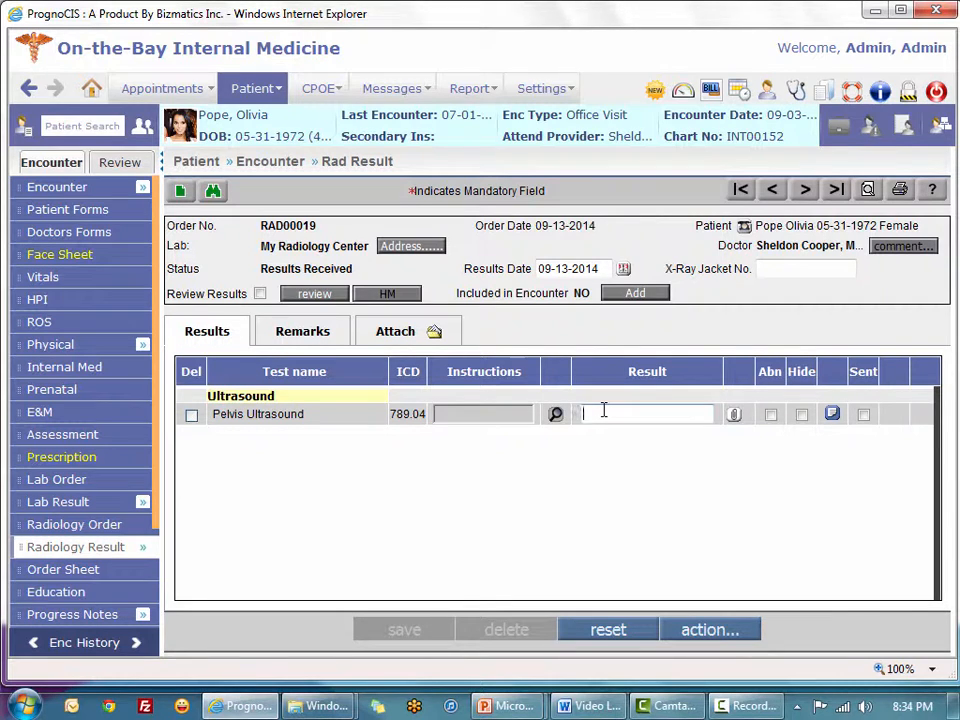
text(see image attach)
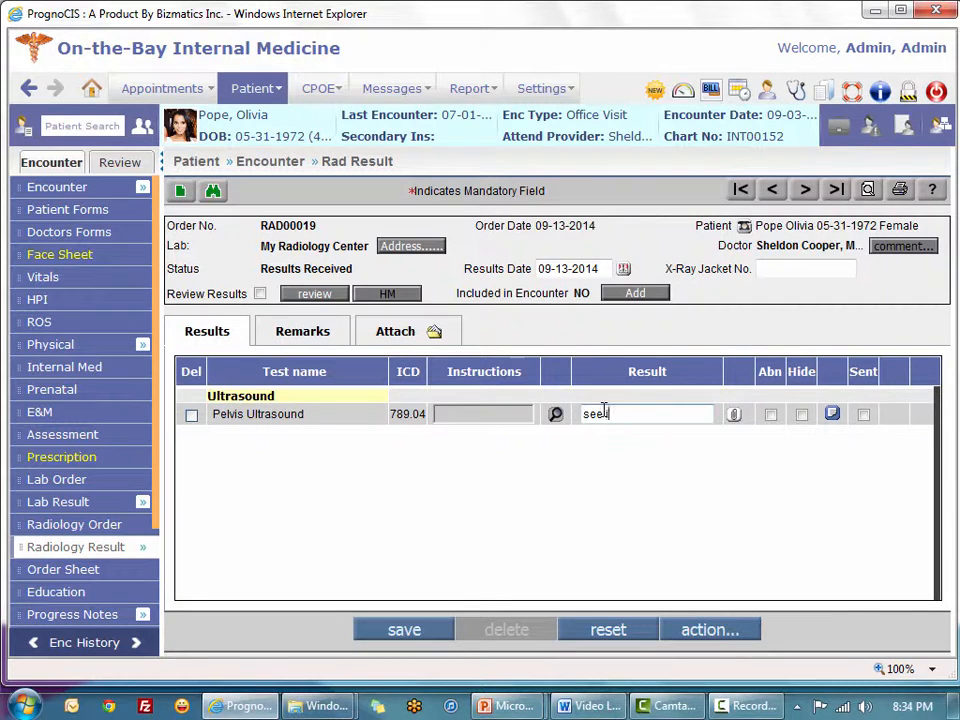
text(ed)
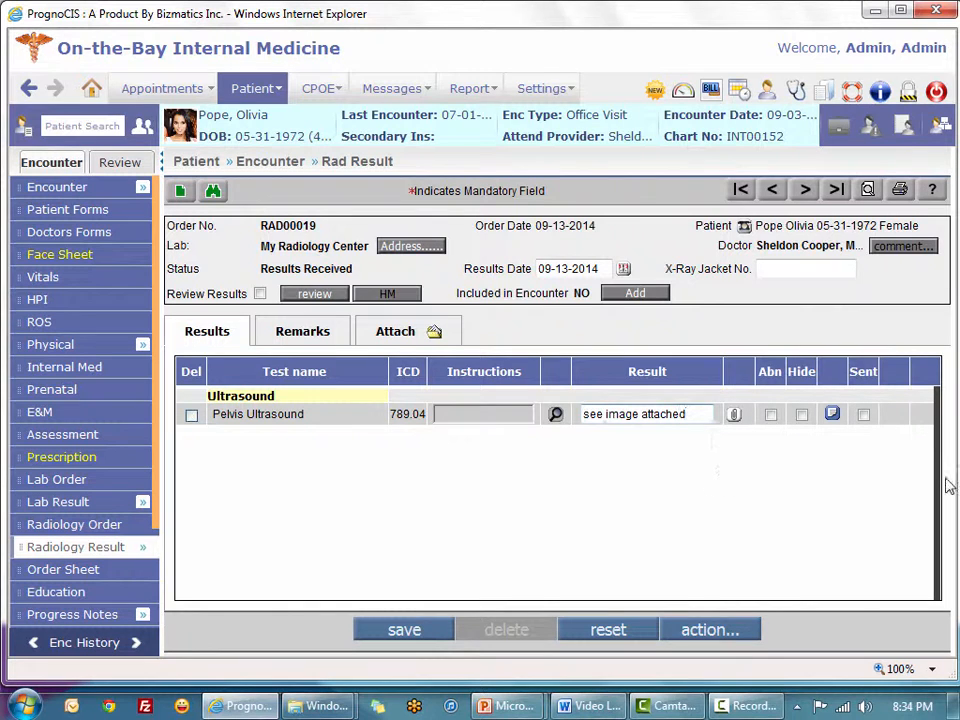
click(392, 332)
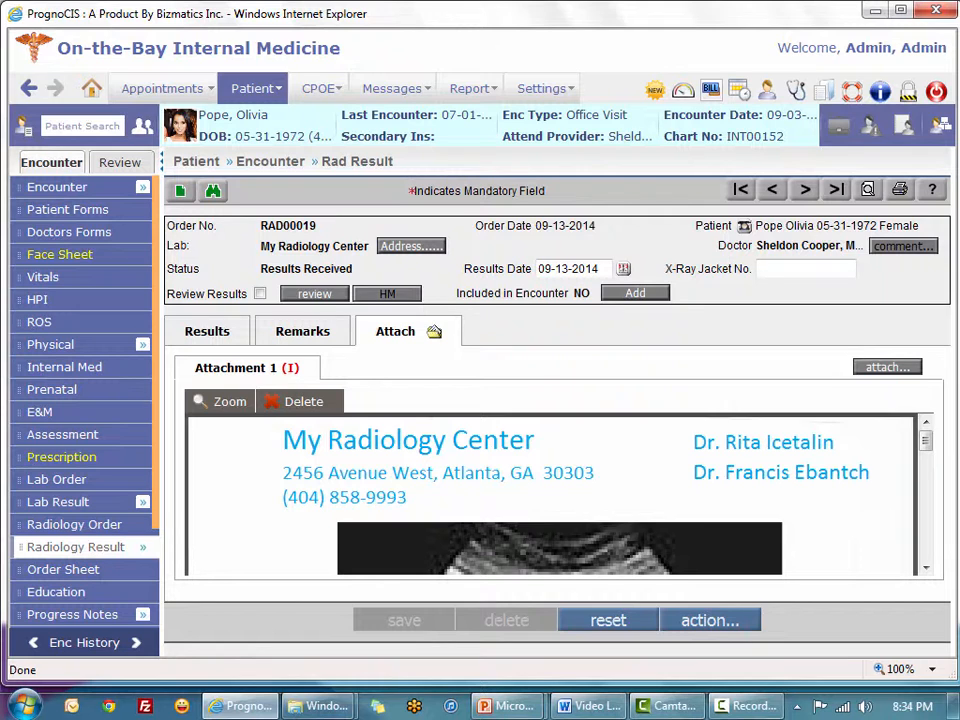
click(214, 333)
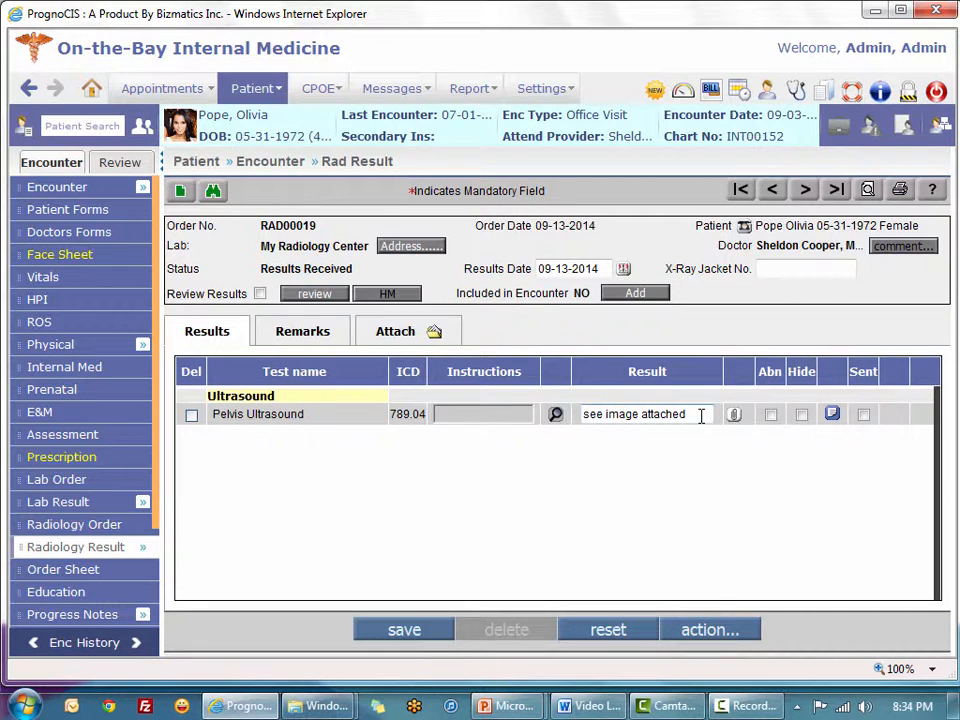
Replace the result text with 'positive for pregnancy' and save it as Complete
drag(701, 416, 407, 363)
text(posit)
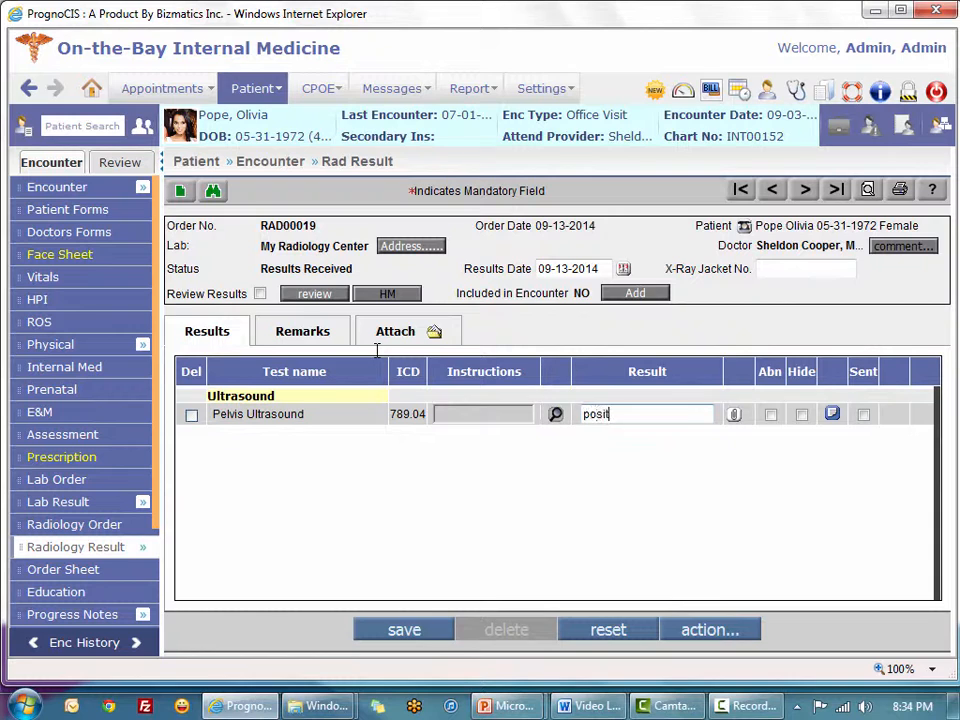
text(ive for pregnancy)
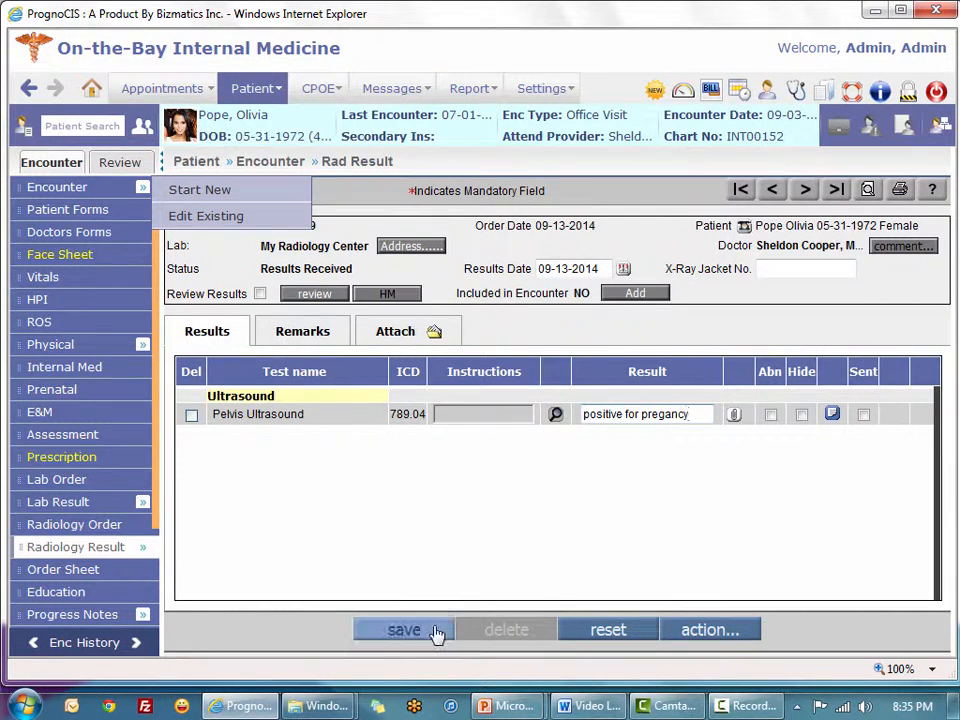
click(428, 636)
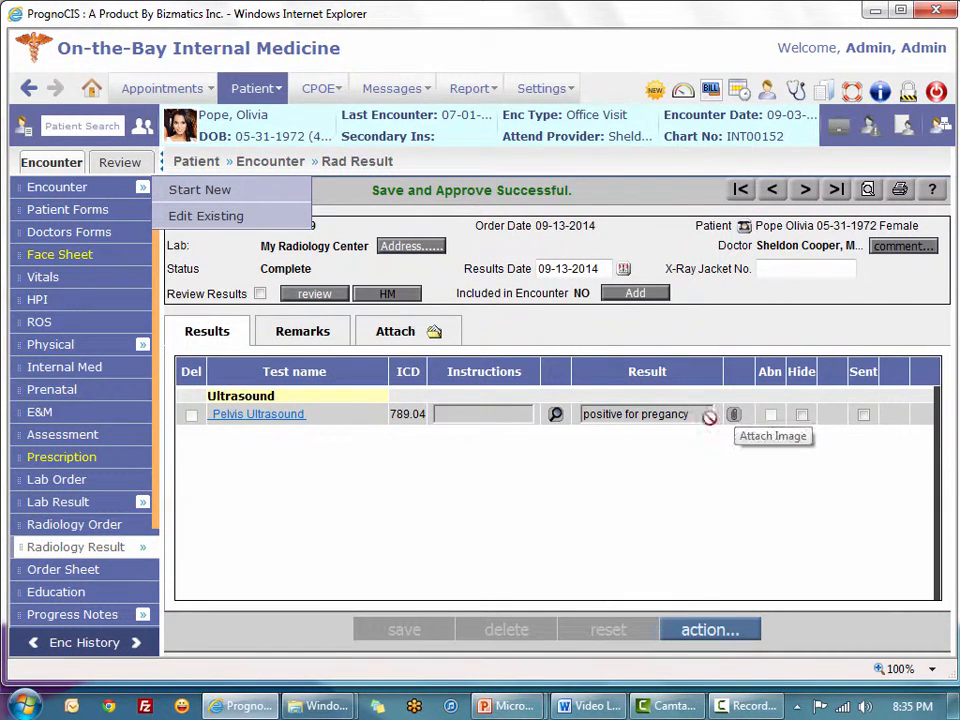
click(733, 414)
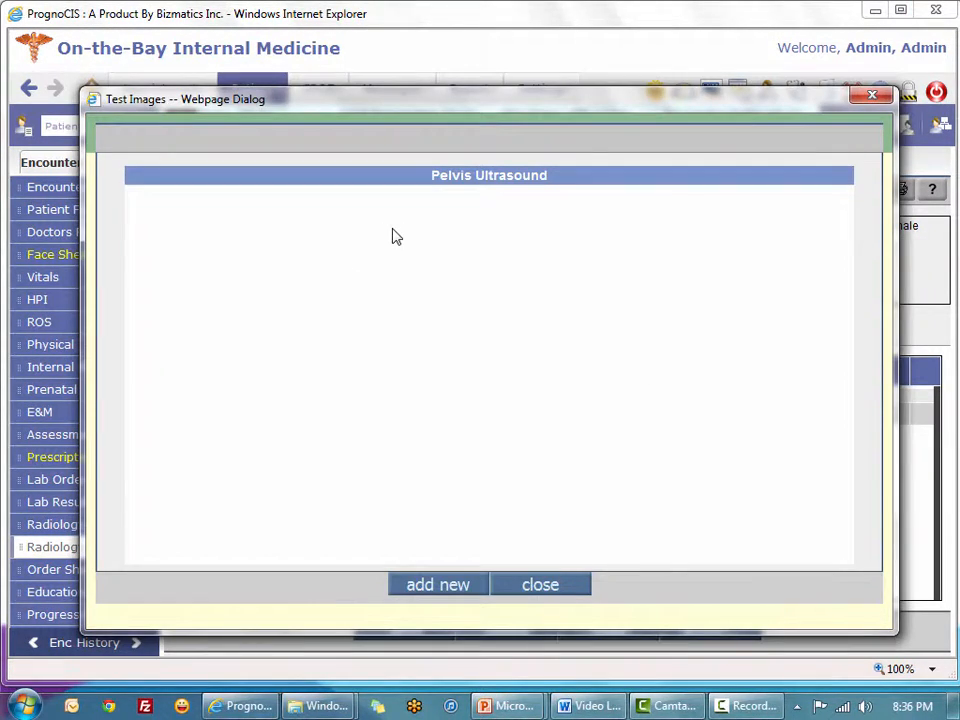
Upload Pelvic Ultrasound.jpg with type Image to the Pelvis Ultrasound result and re-save as Complete
click(464, 593)
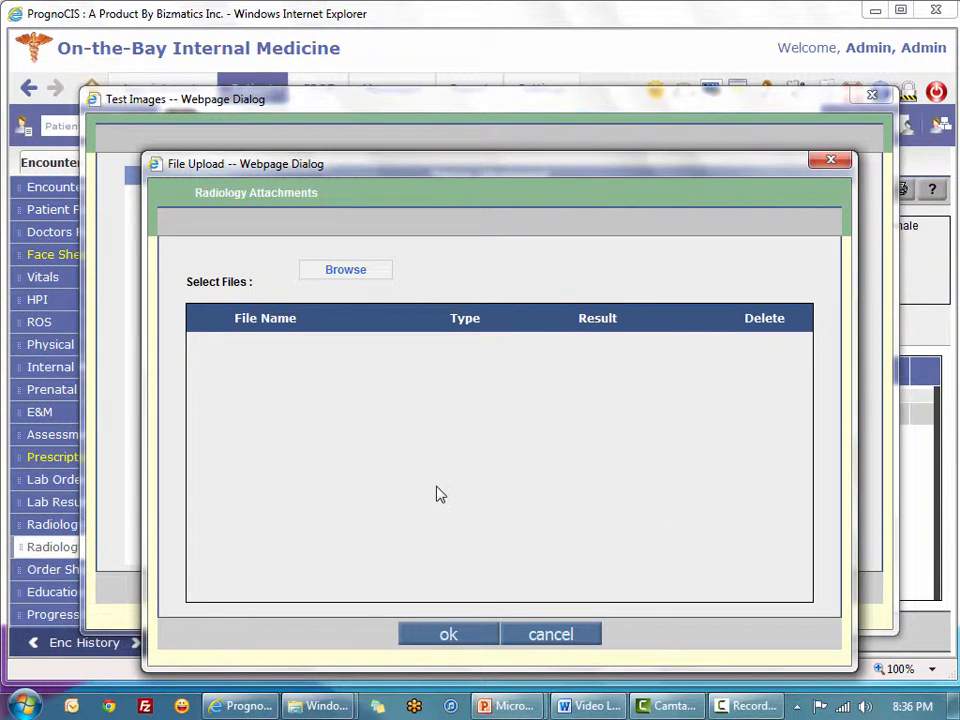
click(360, 278)
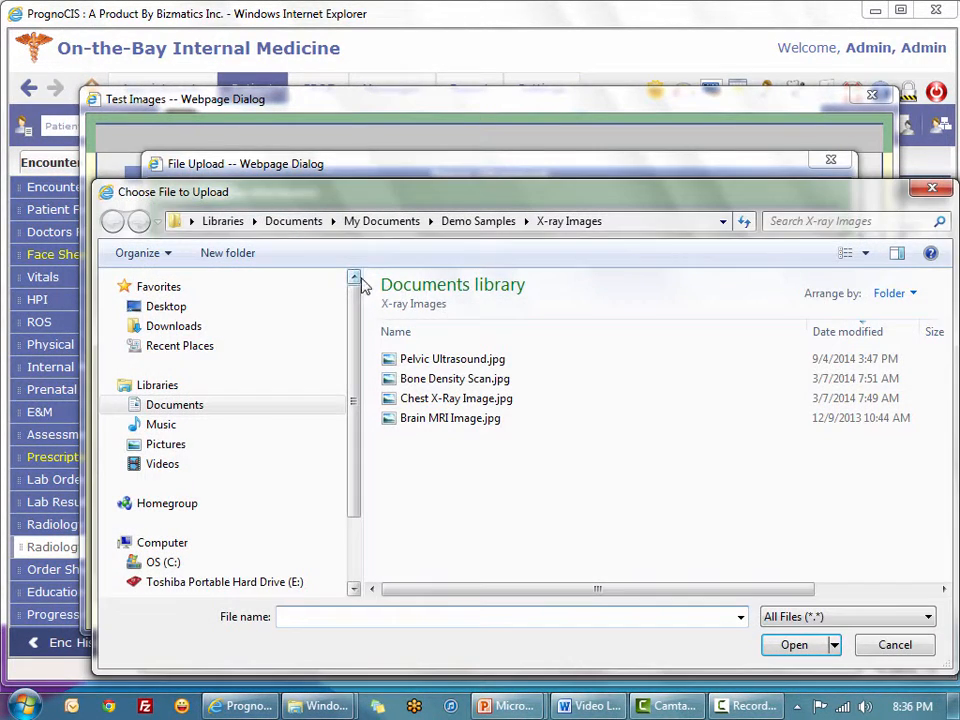
click(420, 362)
double_click(420, 362)
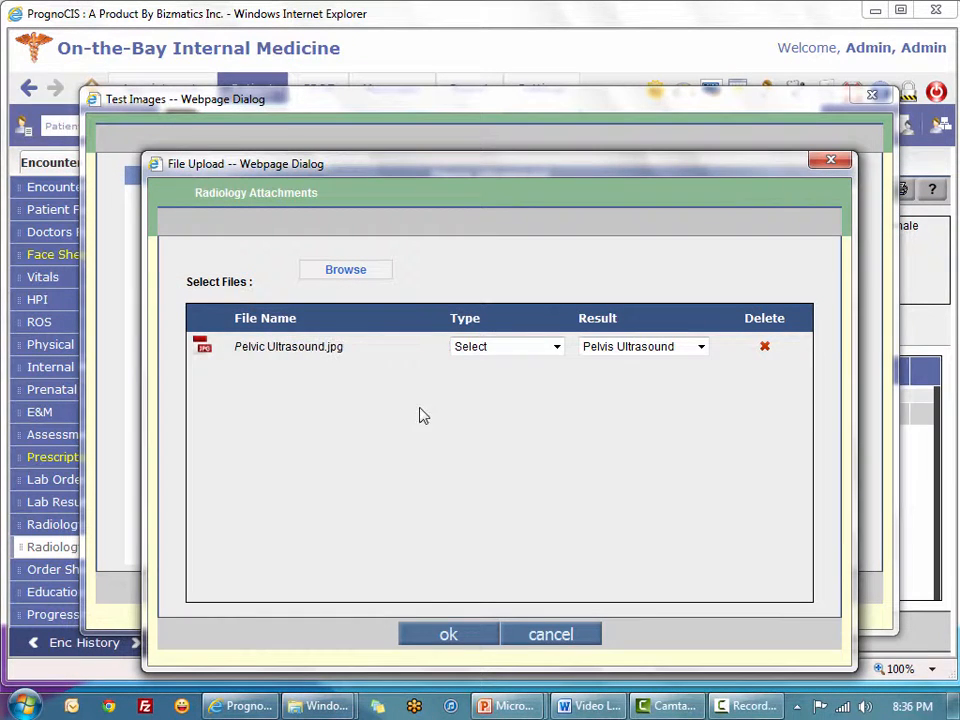
click(557, 347)
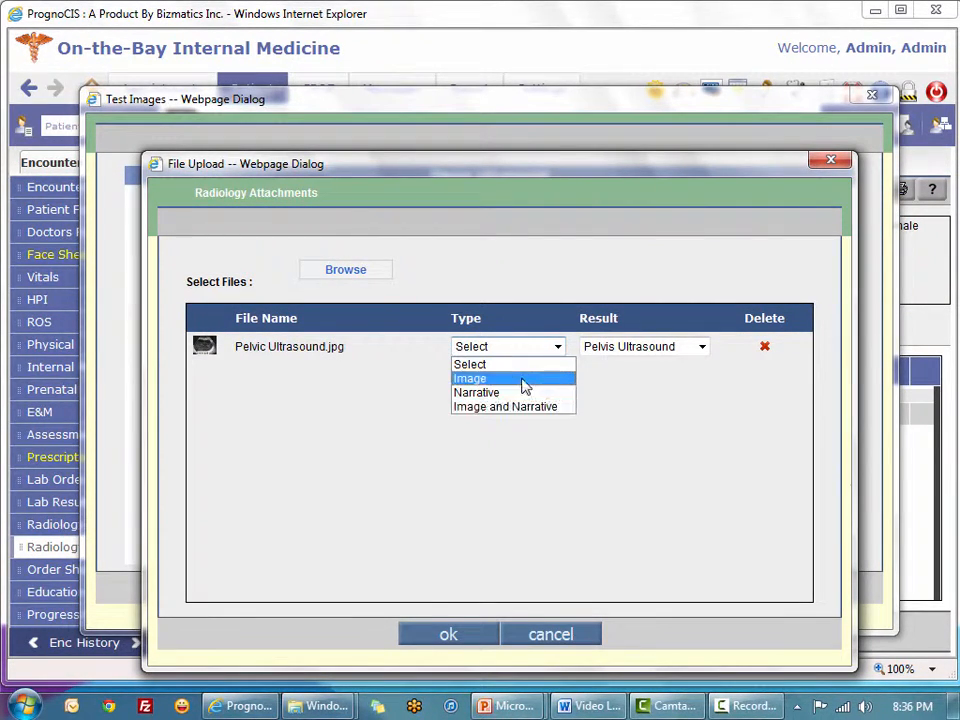
click(524, 385)
click(449, 631)
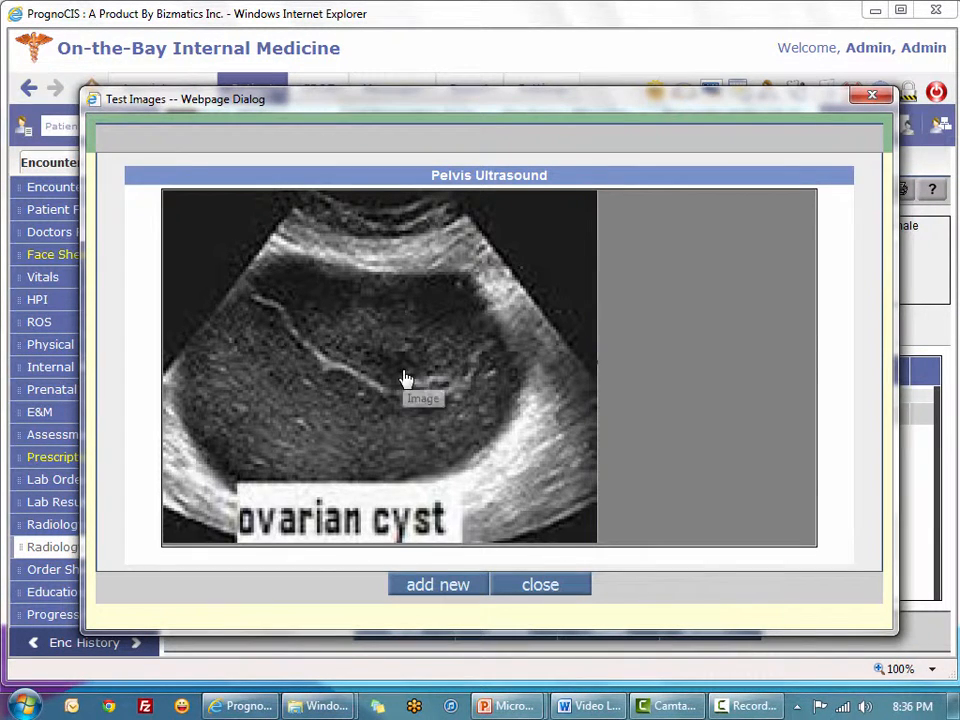
click(568, 588)
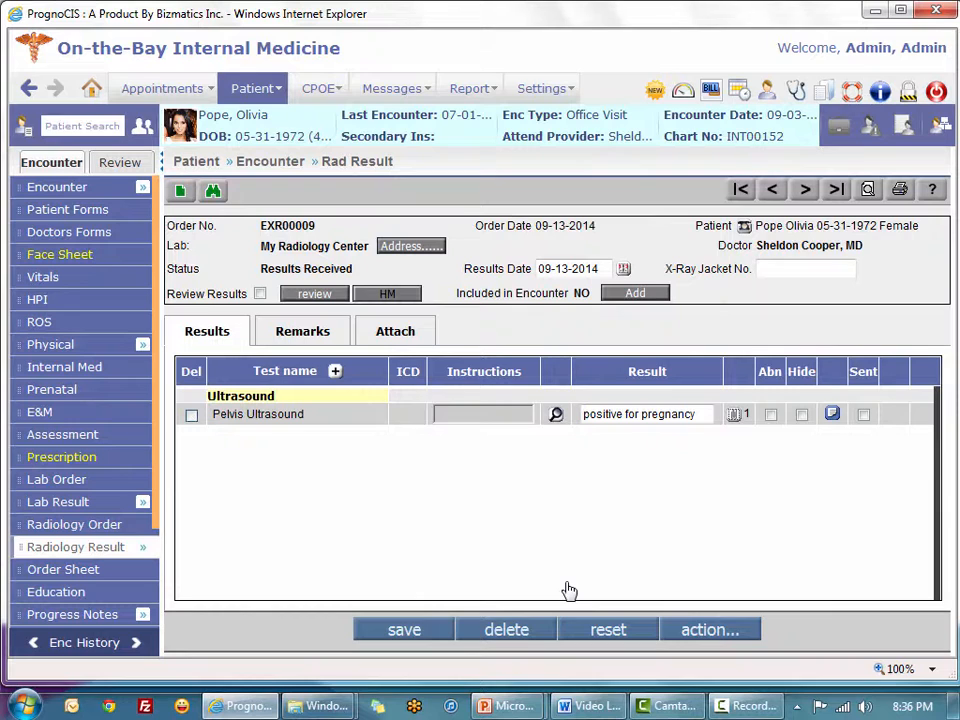
click(399, 631)
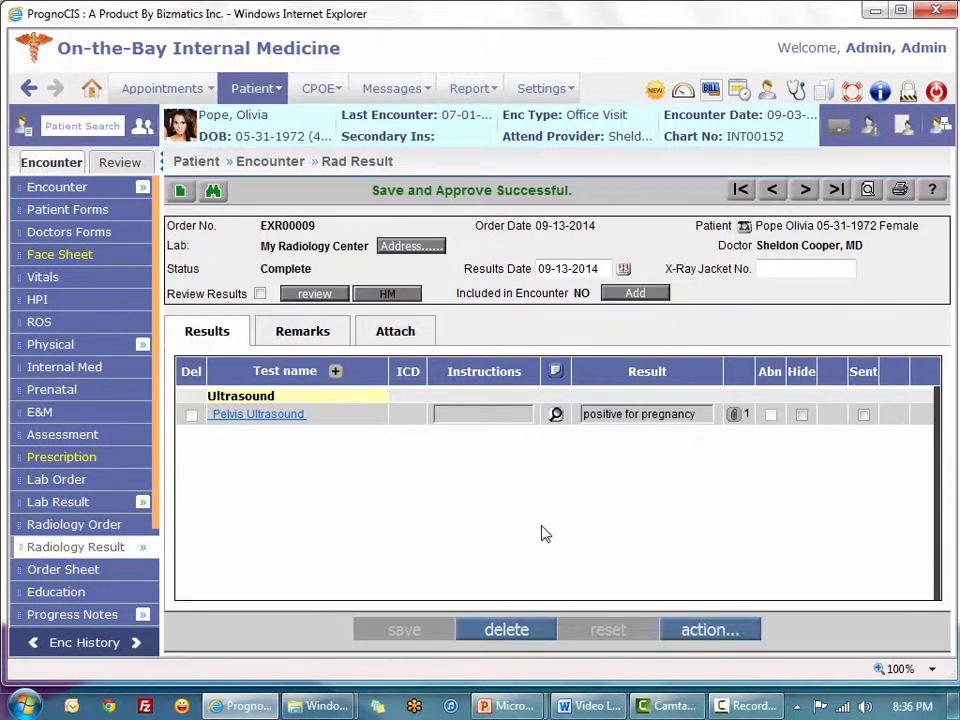